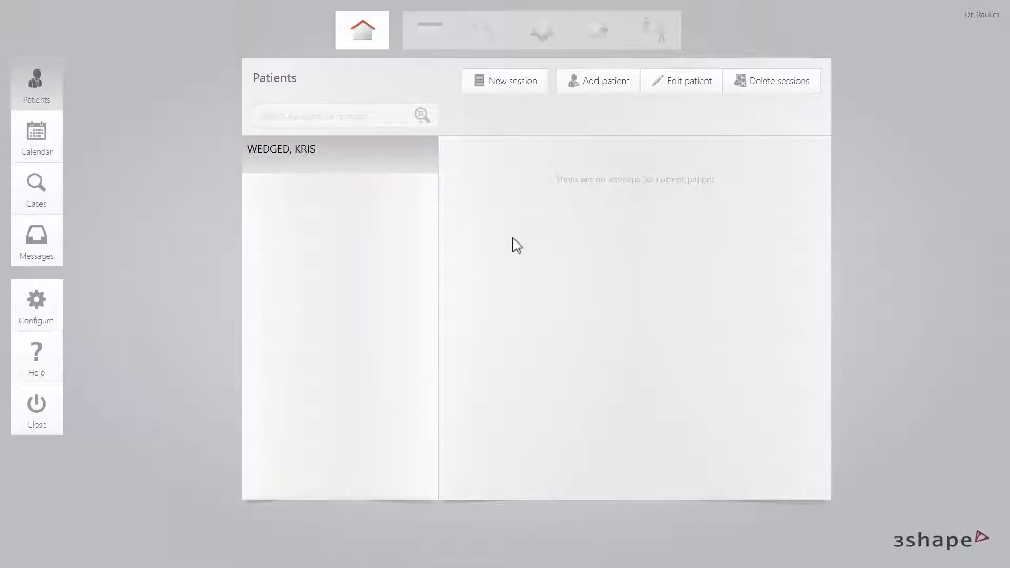
- Start a new session and choose 3Shape Ryde Laboratory as the lab
{"action": "left_click", "coordinate": [522, 88]}
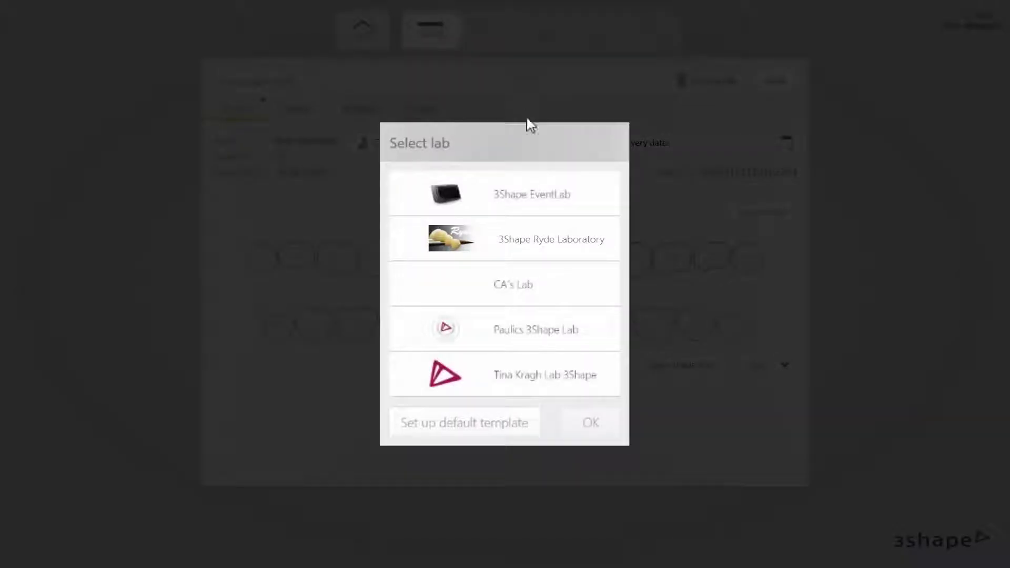
{"action": "left_click", "coordinate": [543, 245]}
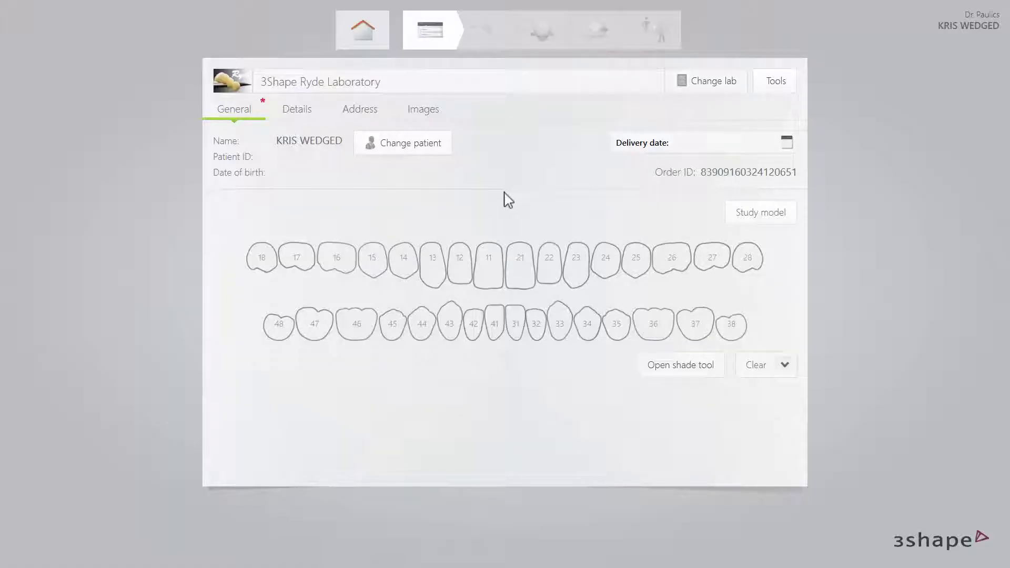
- Make tooth 16 a Crown in Emax, leaving the shade unset
{"action": "left_click", "coordinate": [337, 257]}
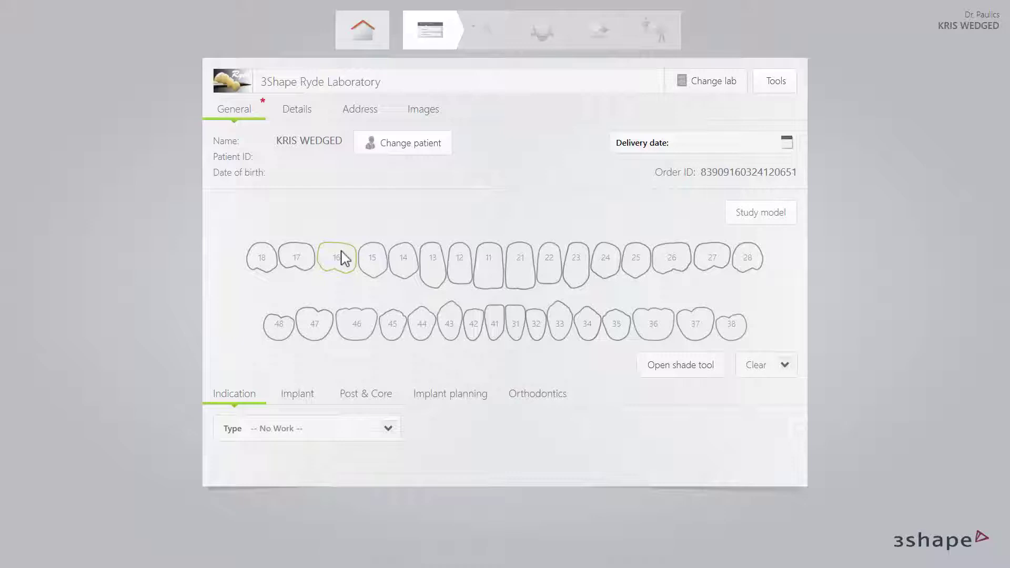
{"action": "left_click", "coordinate": [389, 428]}
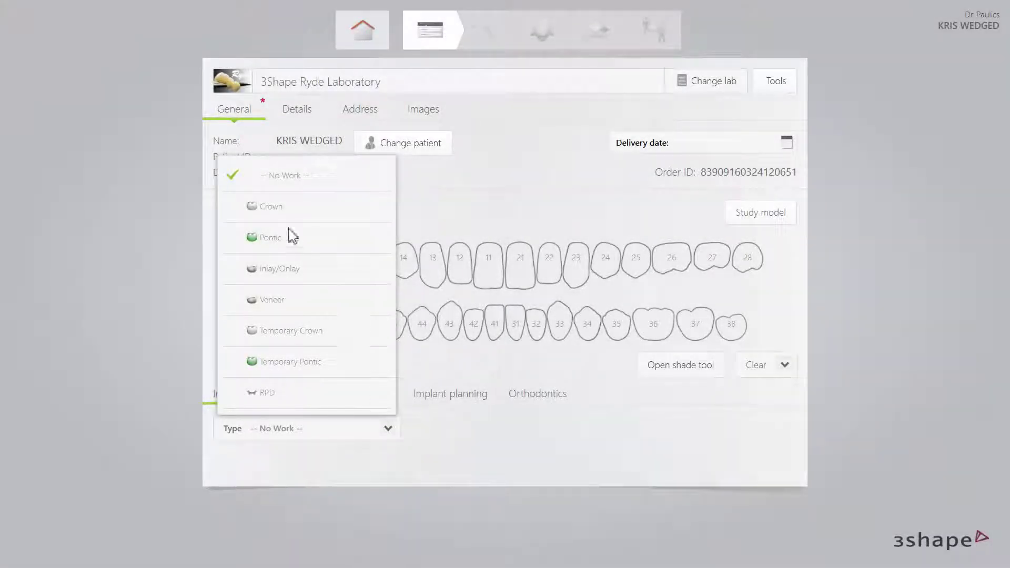
{"action": "left_click", "coordinate": [283, 211]}
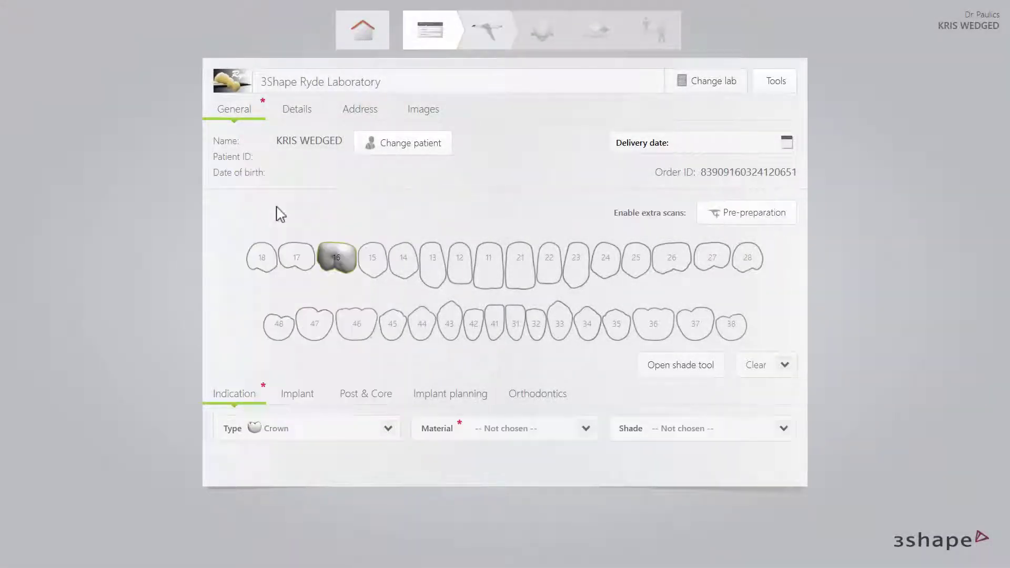
{"action": "left_click", "coordinate": [584, 427]}
{"action": "left_click", "coordinate": [463, 179]}
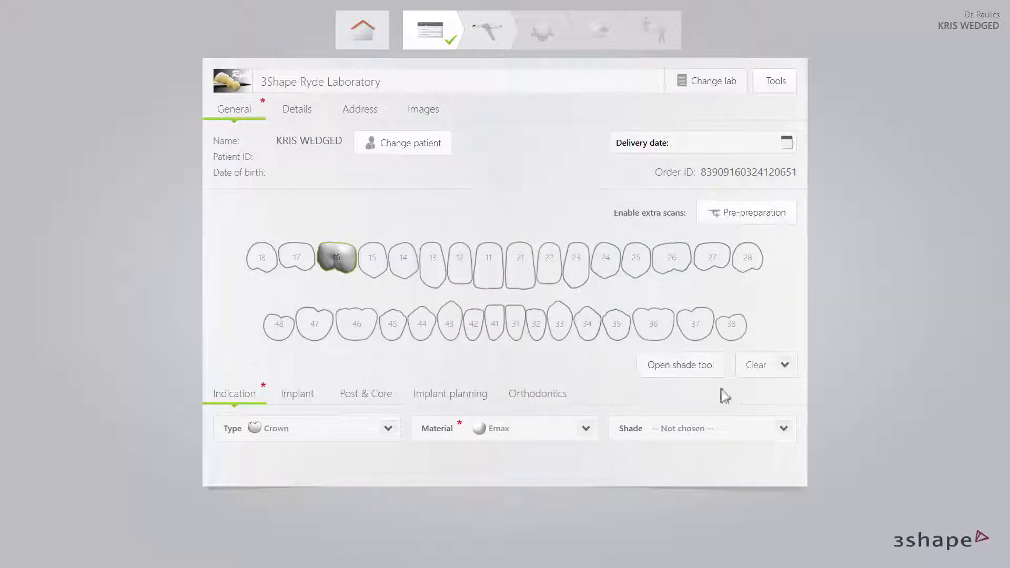
{"action": "left_click", "coordinate": [785, 431]}
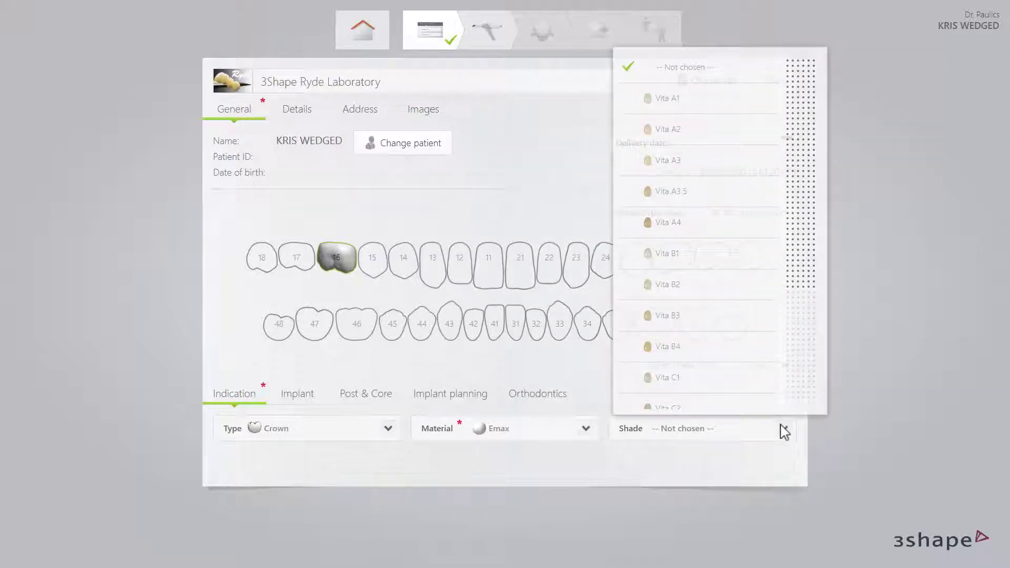
{"action": "left_click", "coordinate": [784, 432]}
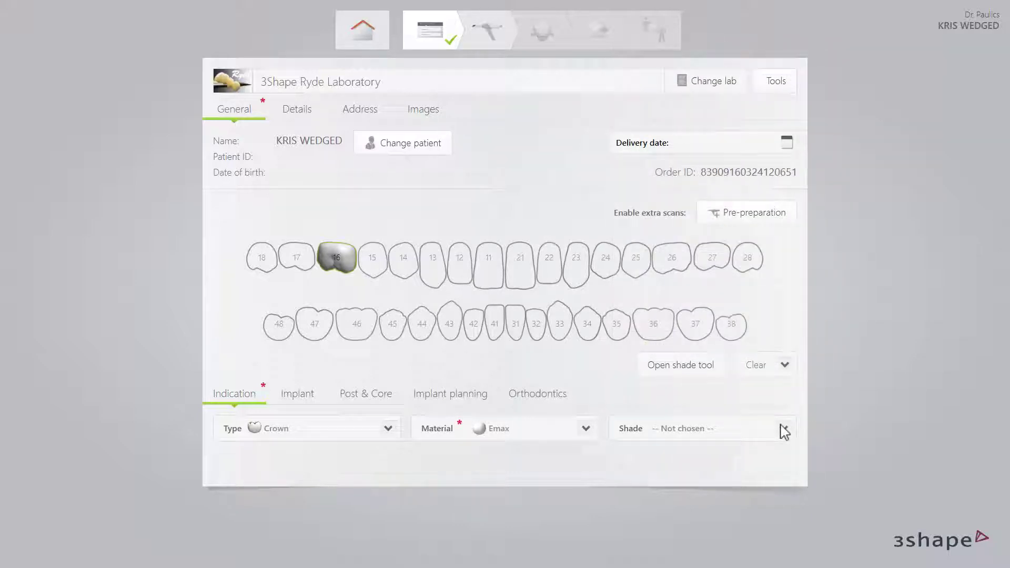
- Set delivery to 07-04-2016 at 13:15 and move on to scanning
{"action": "left_click", "coordinate": [685, 141]}
{"action": "left_click_drag", "start_coordinate": [651, 312], "coordinate": [647, 330]}
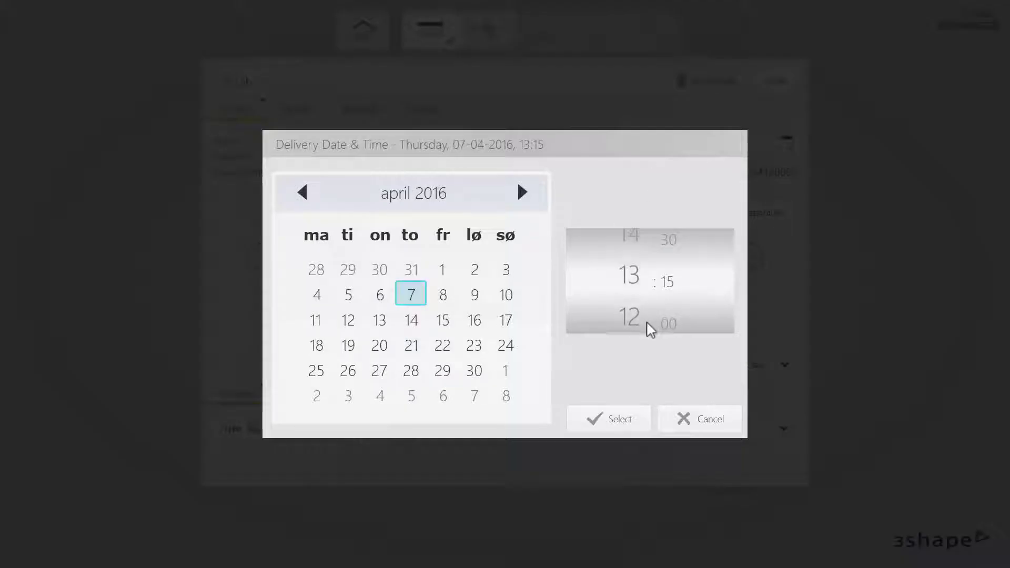
{"action": "left_click", "coordinate": [614, 418]}
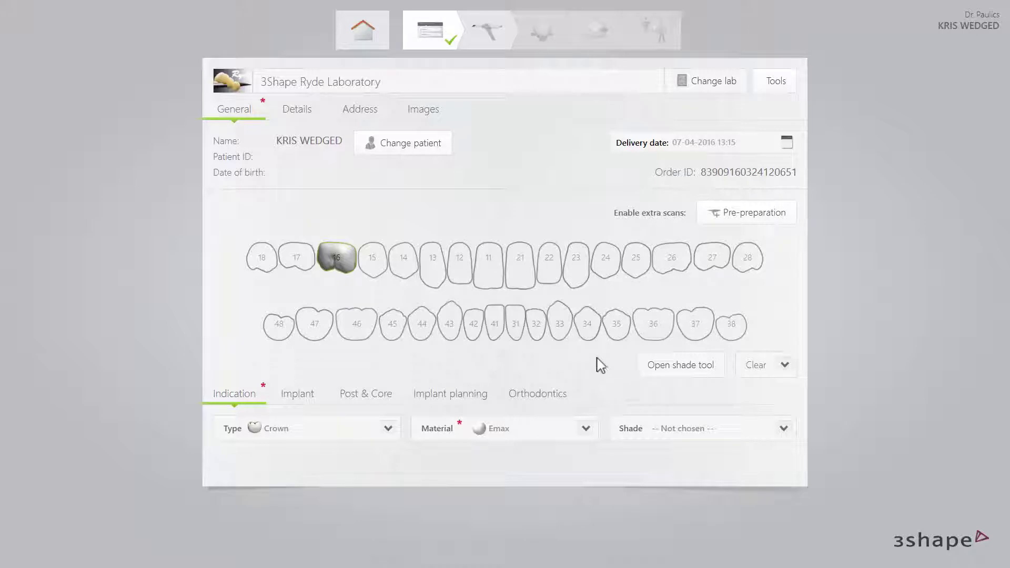
{"action": "left_click", "coordinate": [475, 43]}
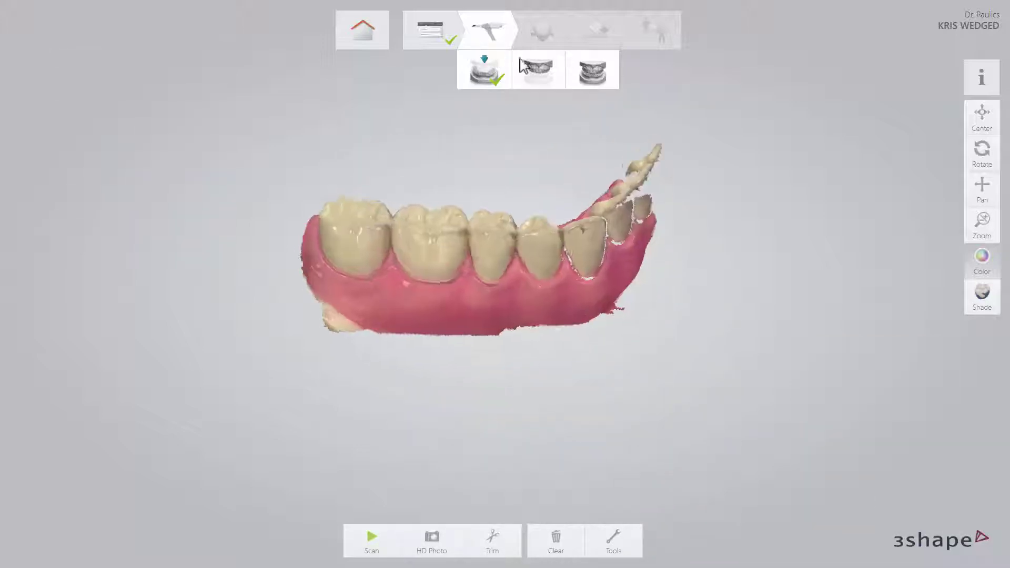
- Scan the upper jaw around tooth 16, then zoom and rotate to an occlusal view
{"action": "left_click", "coordinate": [542, 74]}
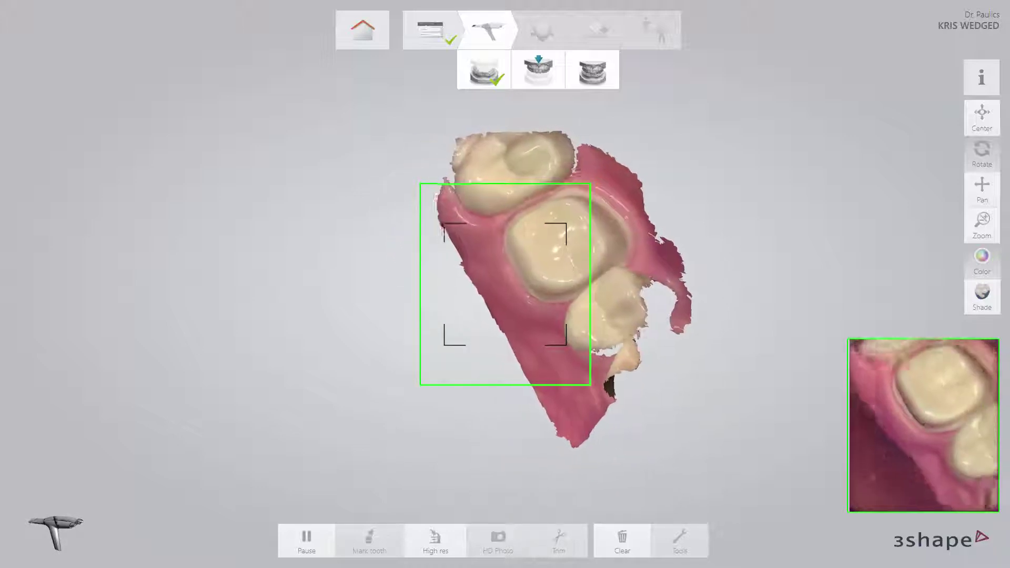
{"action": "scroll", "coordinate": [522, 263], "scroll_direction": "up", "scroll_amount": 5}
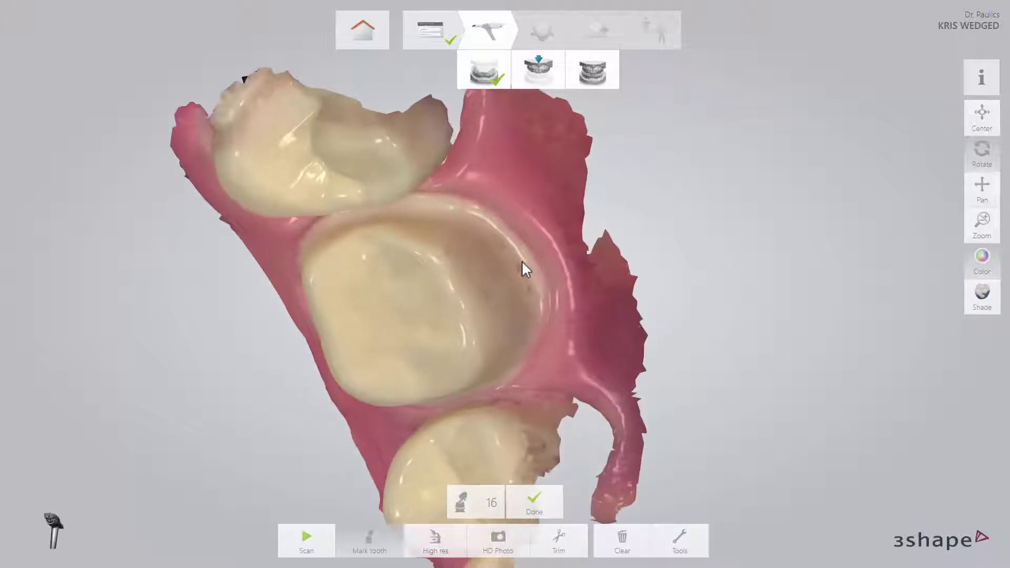
{"action": "left_click_drag", "start_coordinate": [522, 259], "coordinate": [568, 222]}
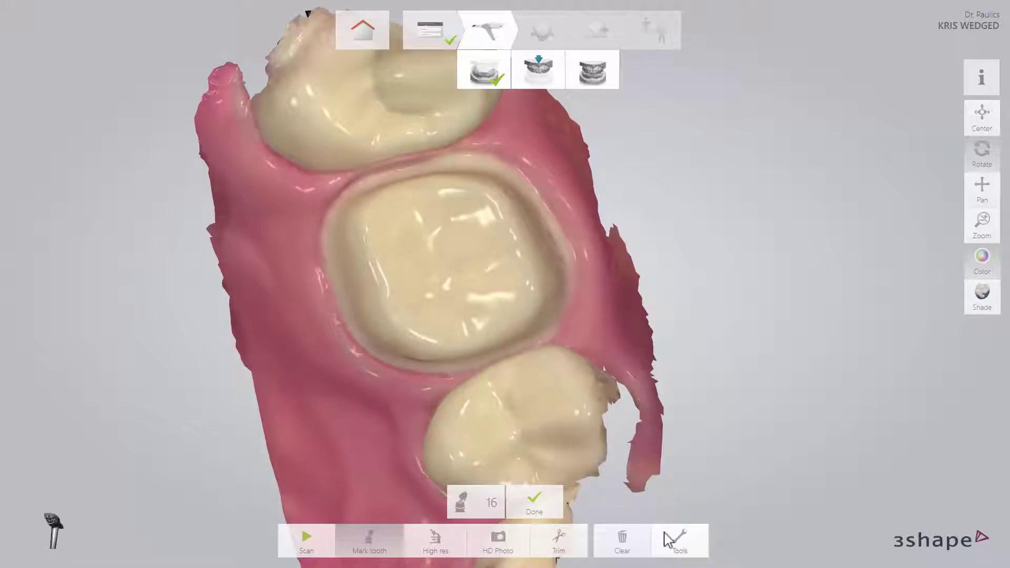
- Lock the scanned surface along tooth 16's gum margin and left side
{"action": "left_click", "coordinate": [675, 540]}
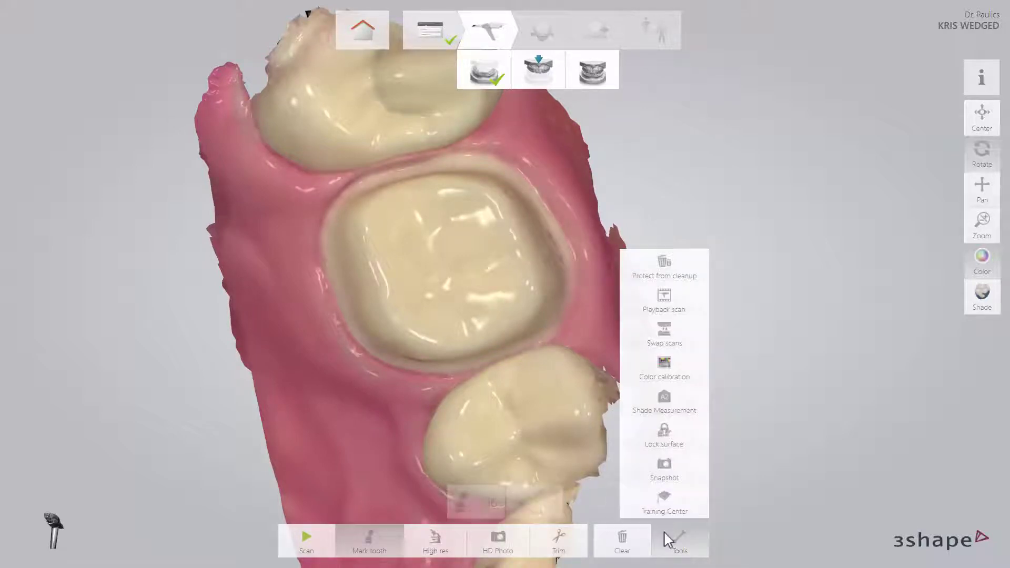
{"action": "left_click", "coordinate": [663, 437]}
{"action": "mouse_move", "coordinate": [535, 181]}
{"action": "left_mouse_down"}
{"action": "mouse_move", "coordinate": [451, 150]}
{"action": "mouse_move", "coordinate": [516, 170]}
{"action": "left_mouse_up"}
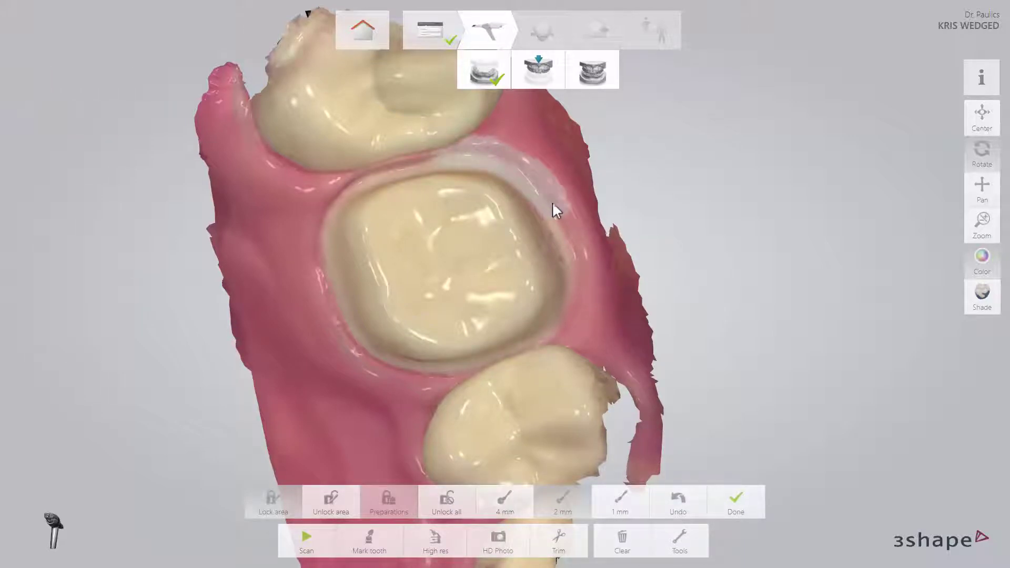
{"action": "left_click_drag", "start_coordinate": [559, 322], "coordinate": [470, 370]}
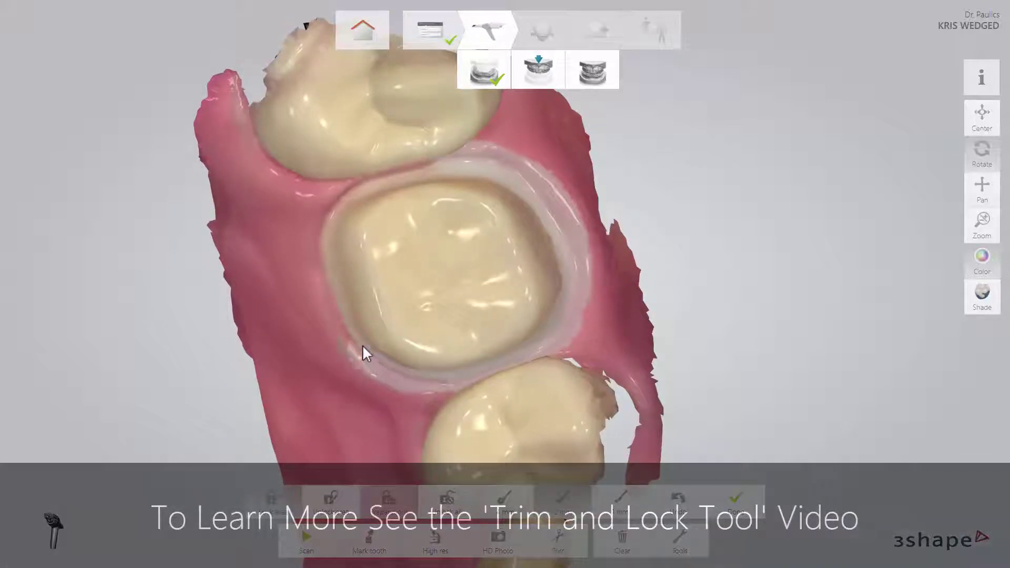
{"action": "left_click_drag", "start_coordinate": [330, 277], "coordinate": [323, 212]}
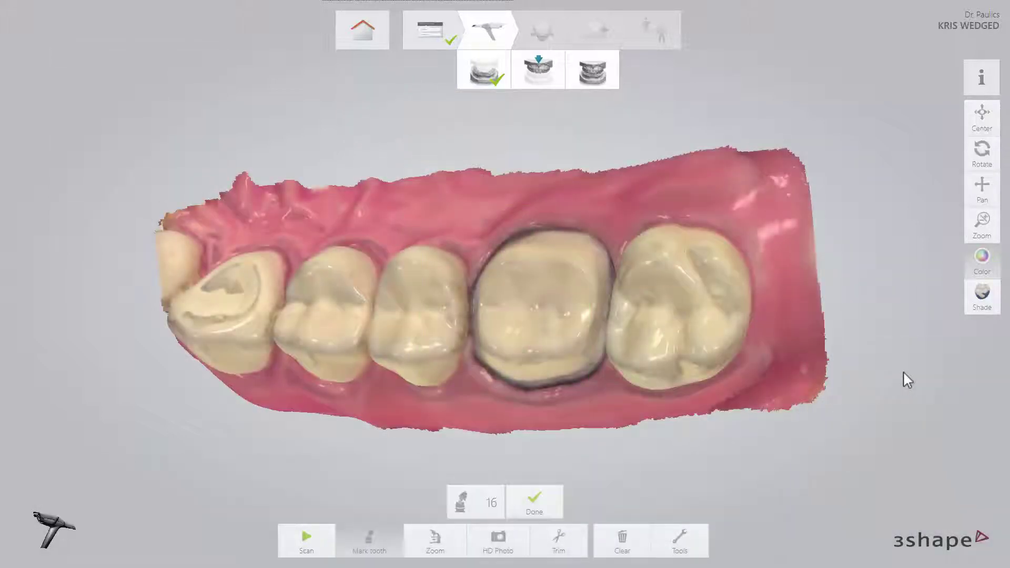
- Trim away the painted band of scan data beside tooth 16's preparation
{"action": "left_click", "coordinate": [558, 547]}
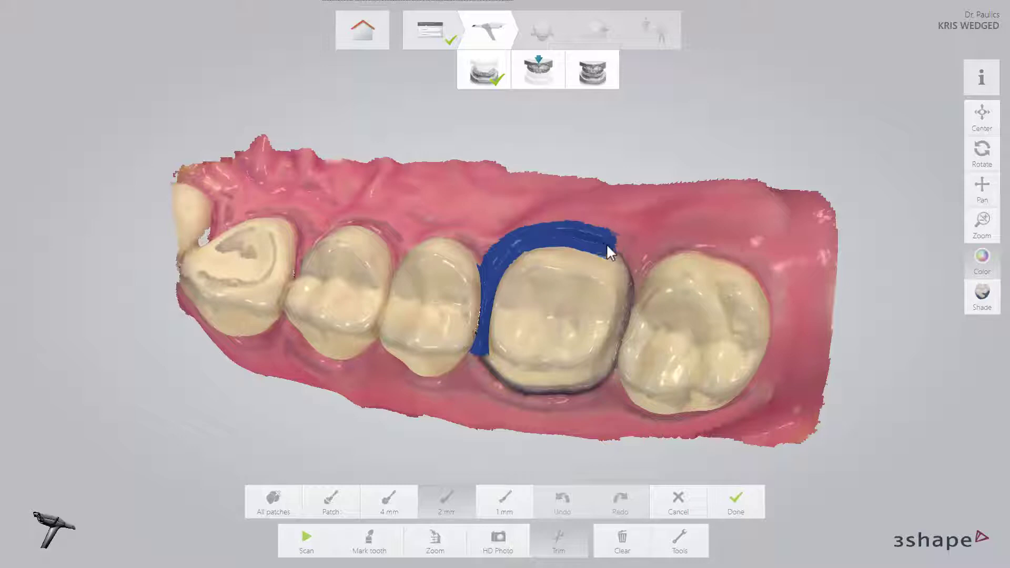
{"action": "left_click_drag", "start_coordinate": [632, 283], "coordinate": [632, 287]}
{"action": "right_click_drag", "start_coordinate": [633, 286], "coordinate": [635, 326]}
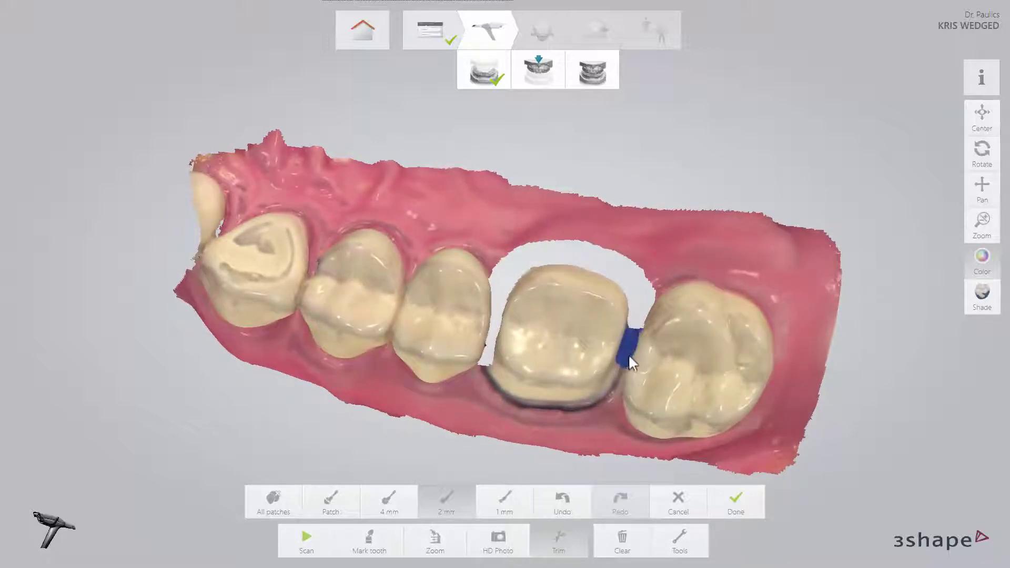
{"action": "left_click_drag", "start_coordinate": [503, 384], "coordinate": [498, 379]}
{"action": "right_click_drag", "start_coordinate": [498, 379], "coordinate": [493, 374]}
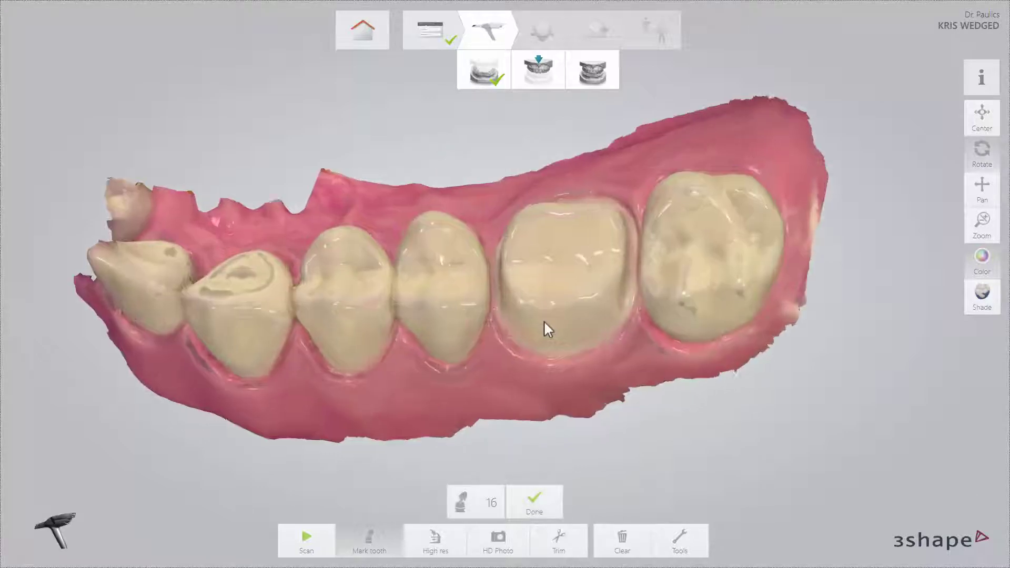
- Inspect the preparation colourless from the chewing side and mark it as tooth 16
{"action": "scroll", "coordinate": [544, 320], "scroll_direction": "up", "scroll_amount": 3}
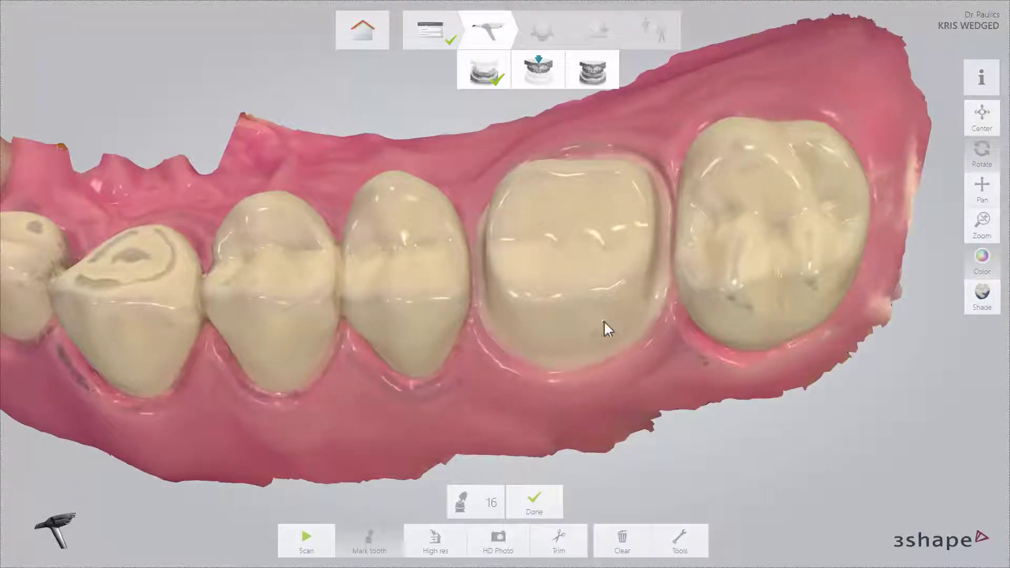
{"action": "left_click", "coordinate": [968, 268]}
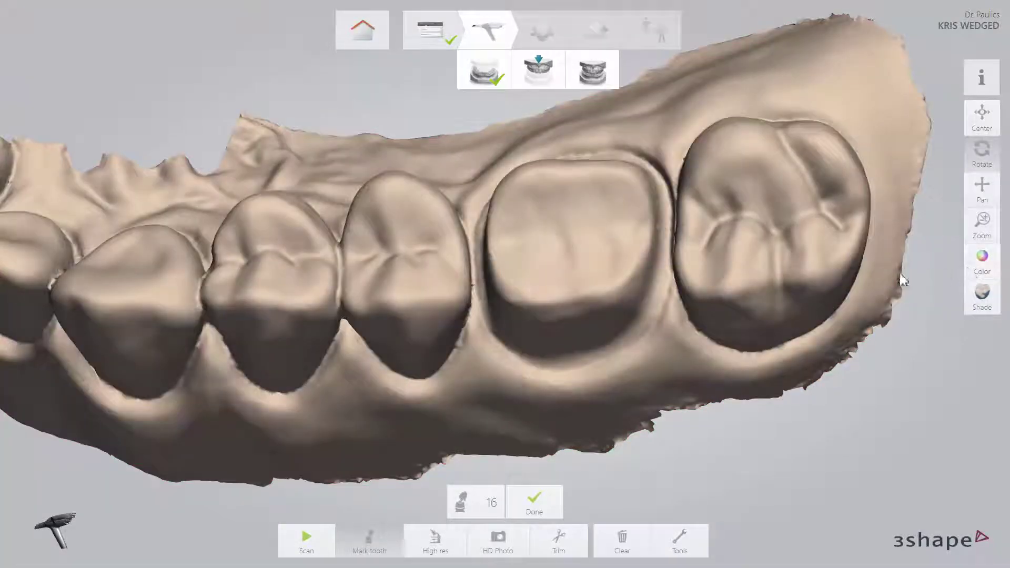
{"action": "right_click_drag", "start_coordinate": [693, 274], "coordinate": [516, 415]}
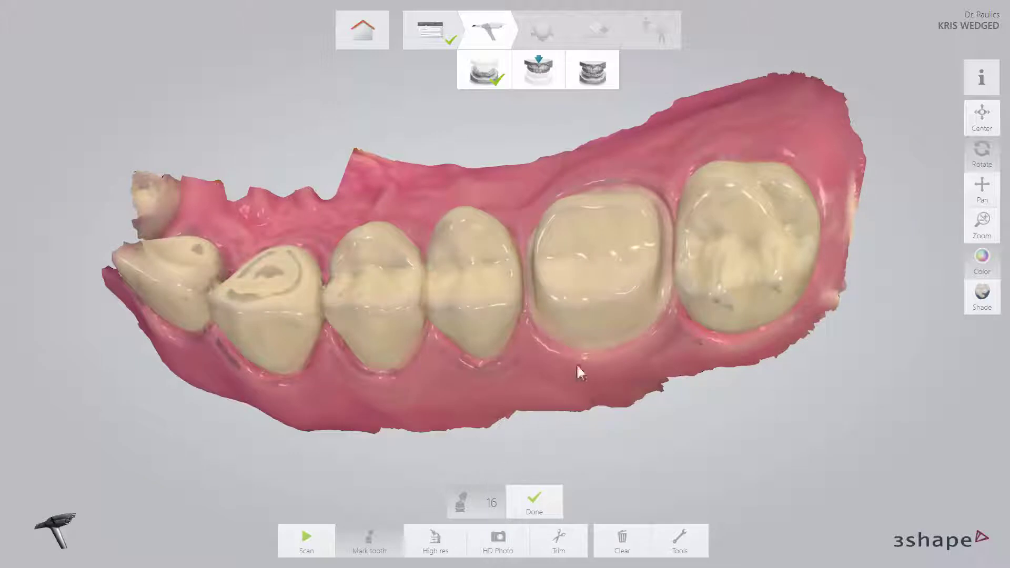
{"action": "left_click", "coordinate": [604, 257]}
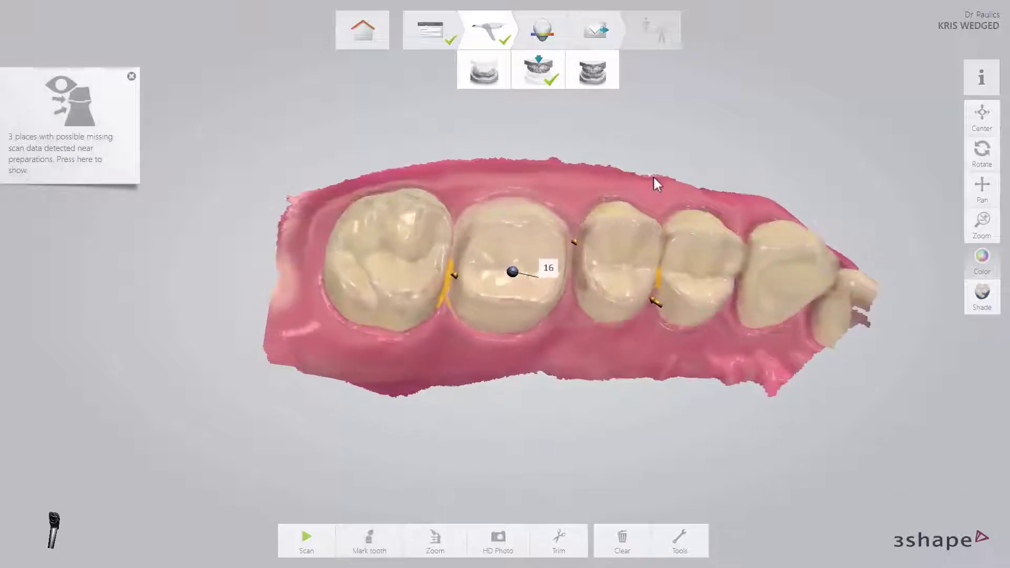
- Zoom to each of the three flagged missing-data spots around tooth 16's contacts
{"action": "mouse_move", "coordinate": [608, 175]}
{"action": "right_mouse_down"}
{"action": "mouse_move", "coordinate": [610, 165]}
{"action": "mouse_move", "coordinate": [643, 161]}
{"action": "mouse_move", "coordinate": [605, 162]}
{"action": "mouse_move", "coordinate": [602, 172]}
{"action": "right_mouse_up"}
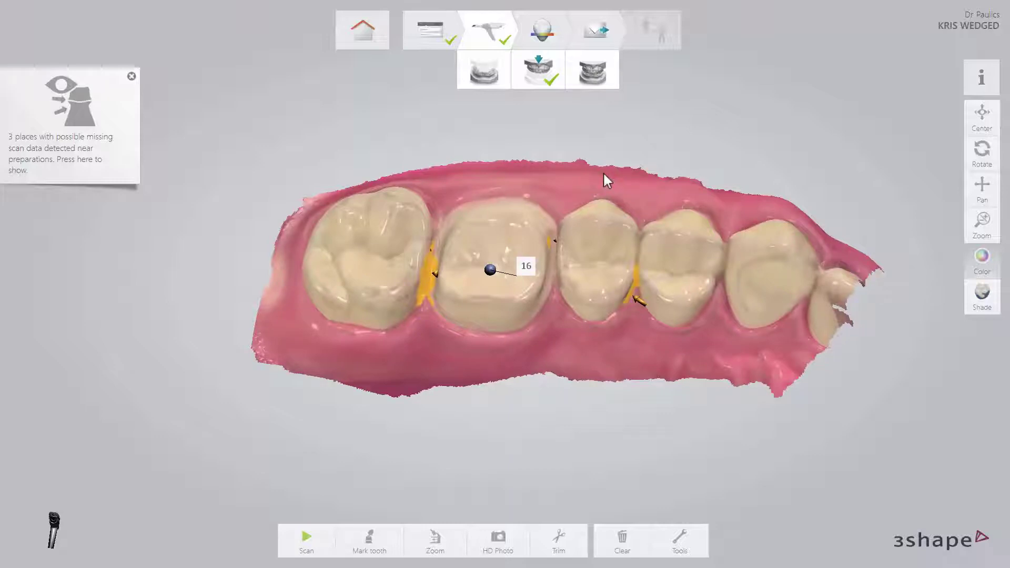
{"action": "right_click_drag", "start_coordinate": [562, 309], "coordinate": [557, 408]}
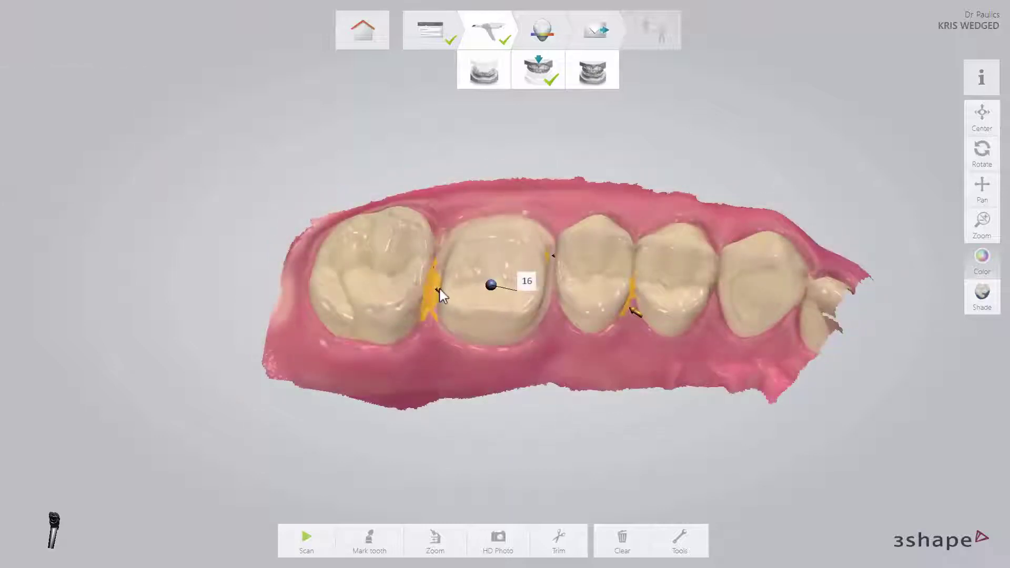
{"action": "left_click", "coordinate": [439, 292]}
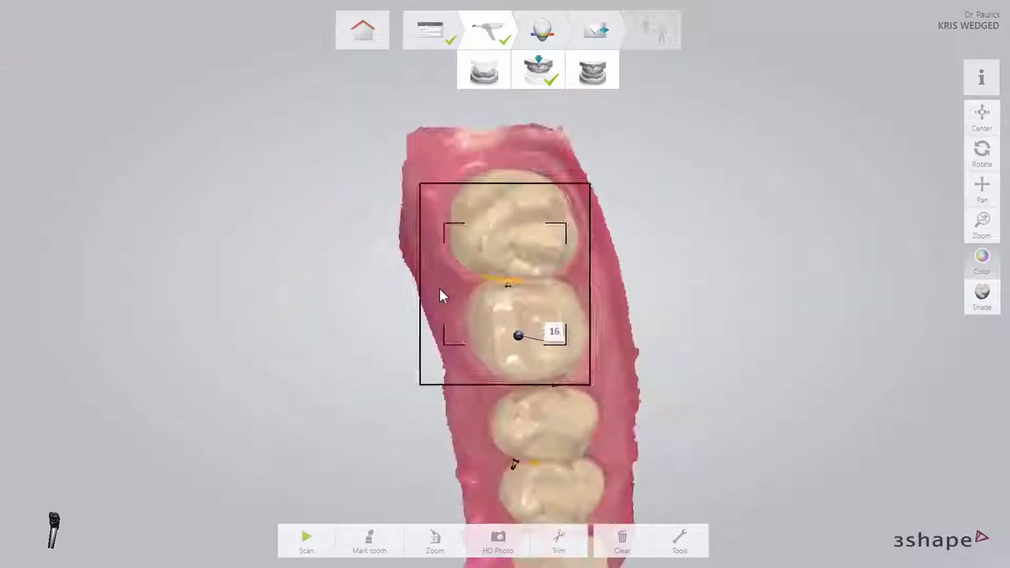
{"action": "left_click", "coordinate": [554, 383]}
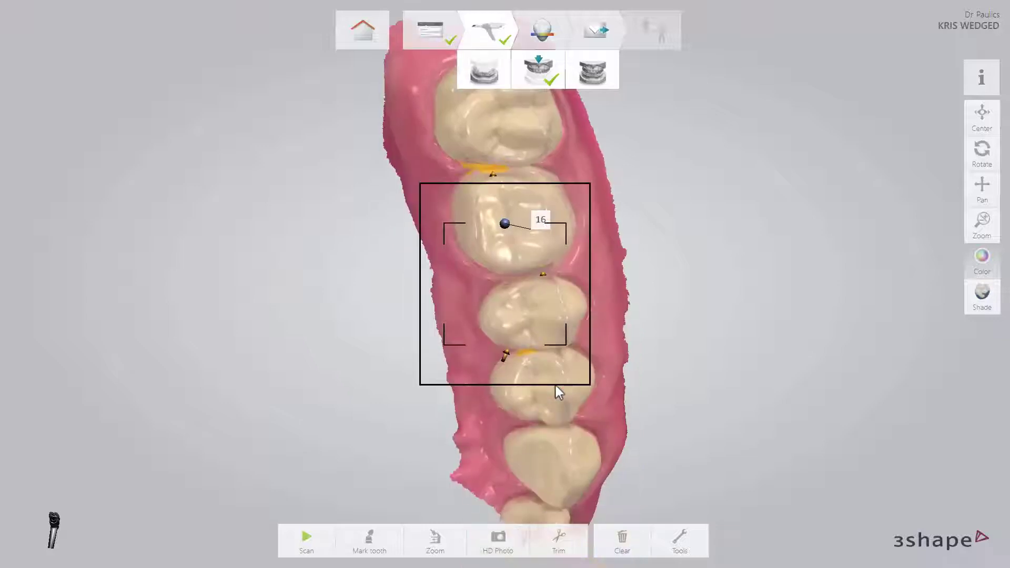
{"action": "left_click", "coordinate": [505, 356]}
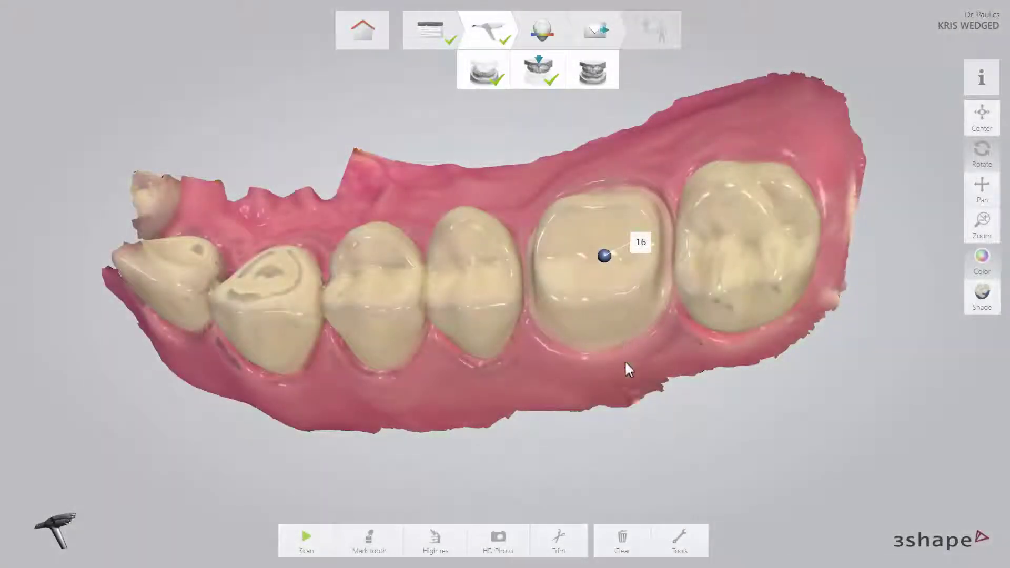
{"action": "left_click", "coordinate": [681, 539]}
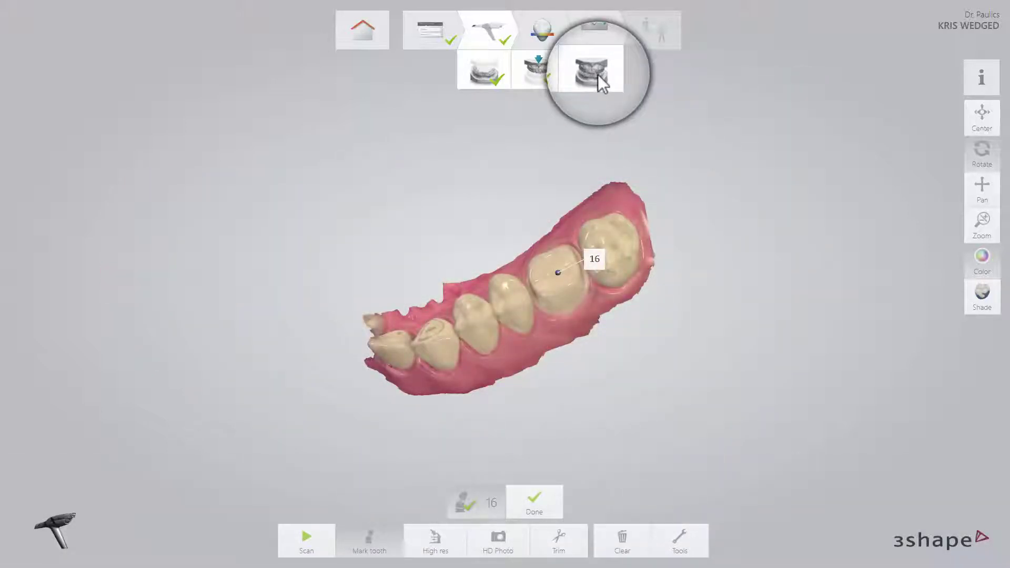
- Scan Bite 1 until both jaws align, then go to the Analyze step
{"action": "left_click", "coordinate": [598, 74]}
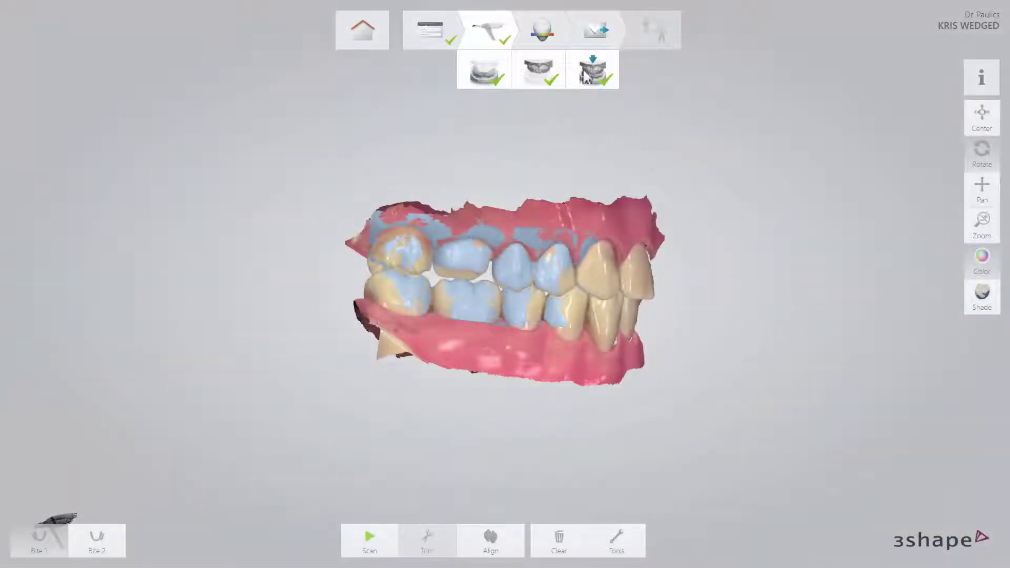
{"action": "left_click", "coordinate": [556, 29]}
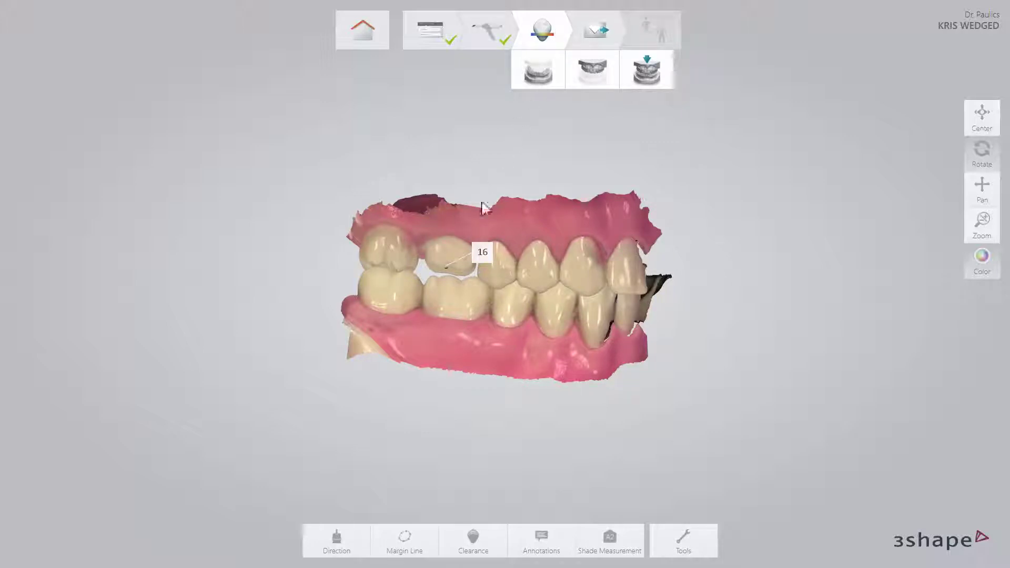
- Review tooth 16's bite clearance with a narrowed colour scale, then send the Emax crown order
{"action": "left_click", "coordinate": [474, 547]}
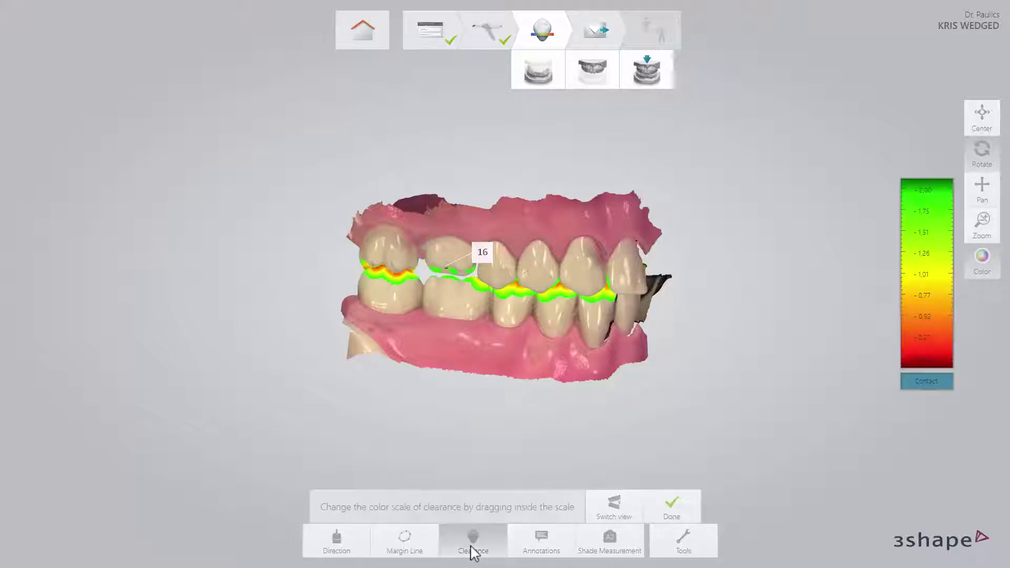
{"action": "right_click_drag", "start_coordinate": [477, 473], "coordinate": [469, 423]}
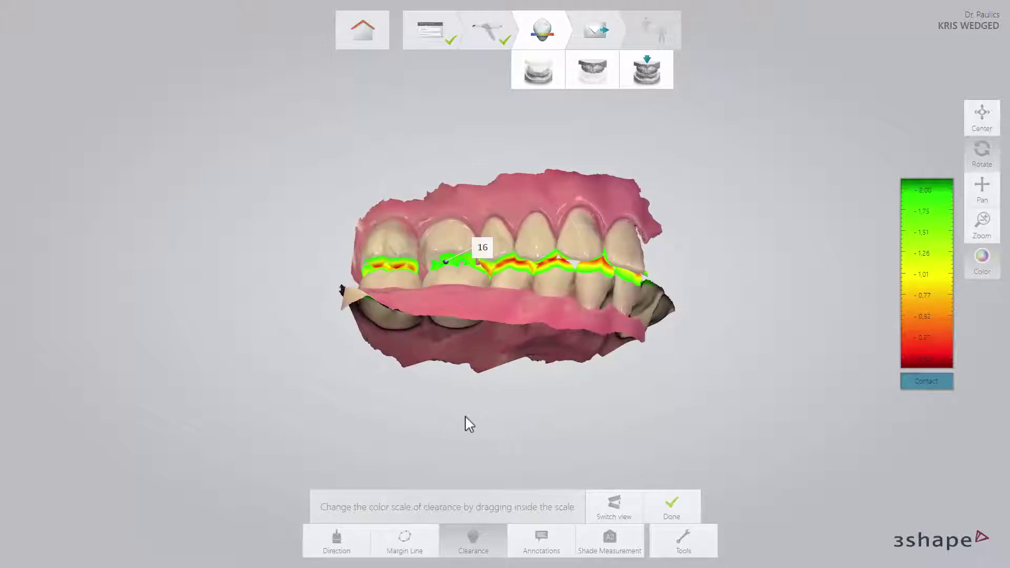
{"action": "left_click", "coordinate": [612, 506]}
{"action": "left_click_drag", "start_coordinate": [917, 300], "coordinate": [917, 311]}
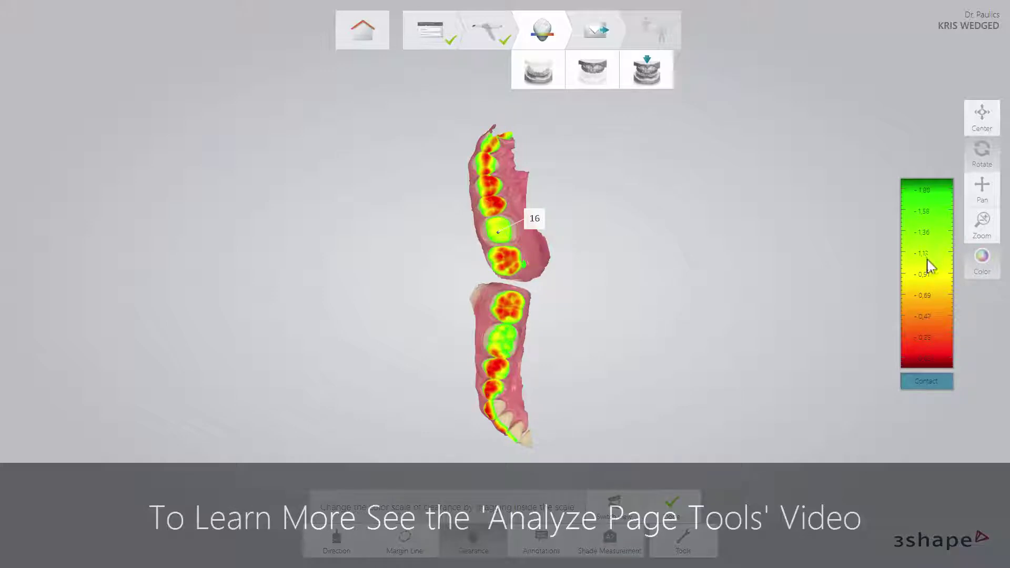
{"action": "left_click_drag", "start_coordinate": [927, 266], "coordinate": [927, 309]}
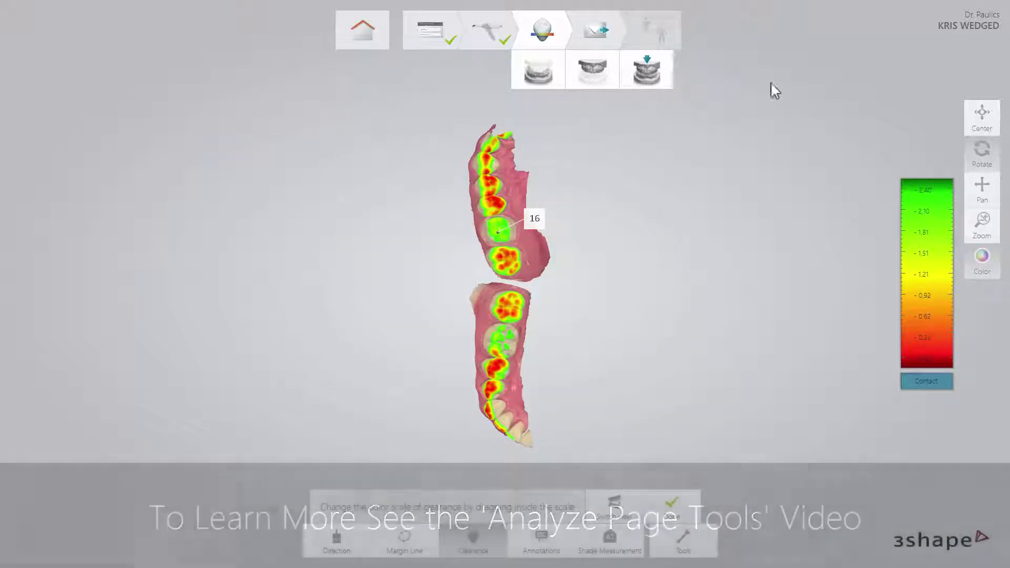
{"action": "left_click", "coordinate": [619, 22]}
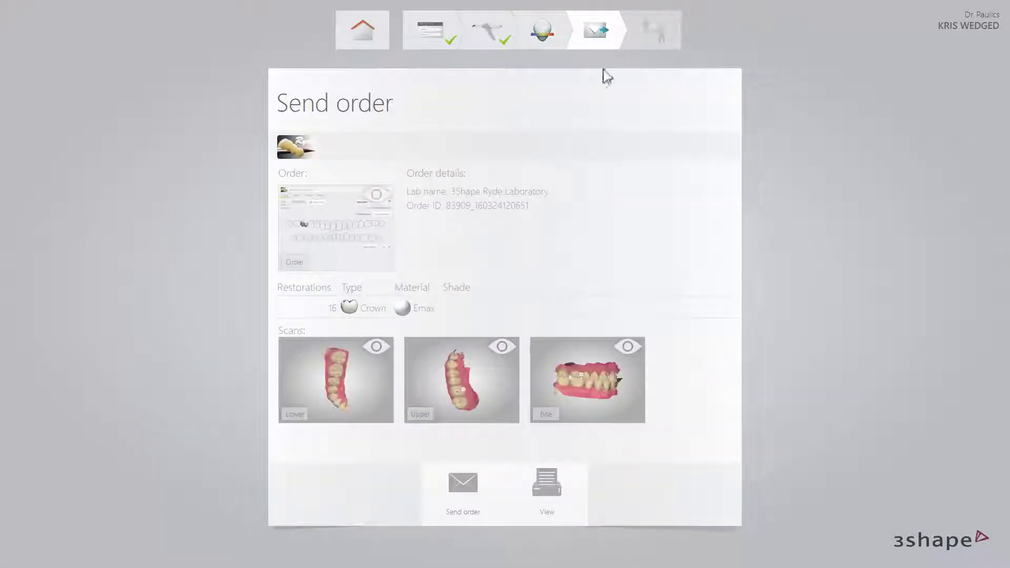
{"action": "left_click", "coordinate": [463, 481]}
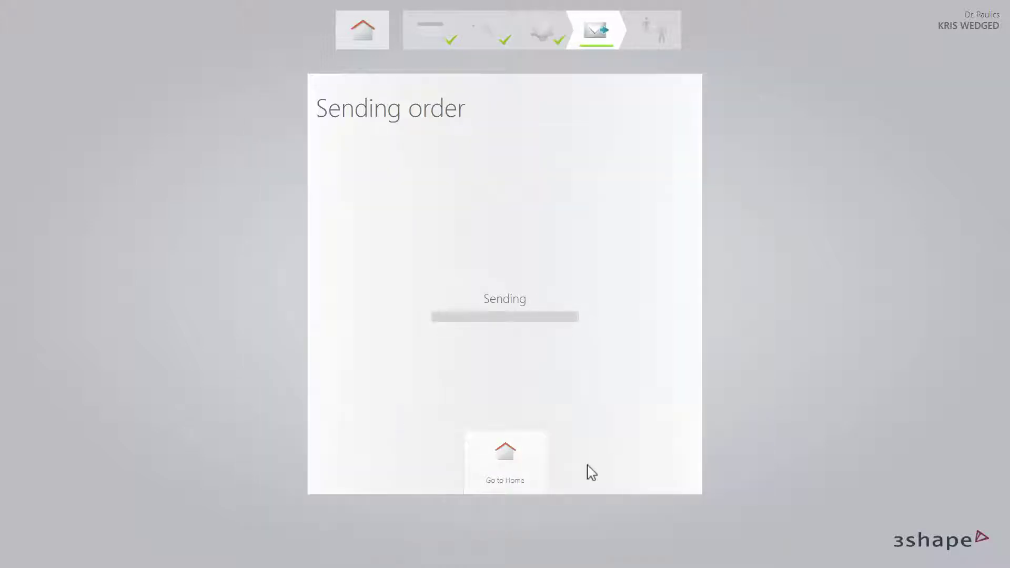